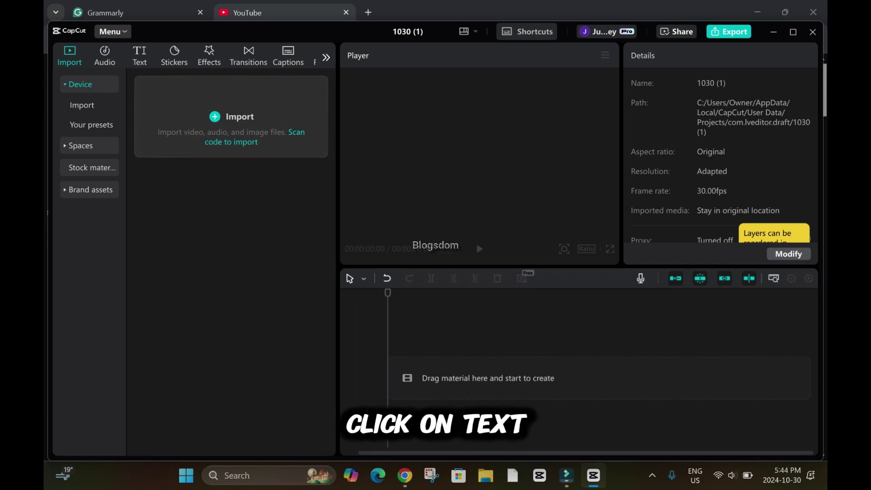
Add a default text clip to the empty timeline
left_click(139, 56)
mouse_move(157, 119)
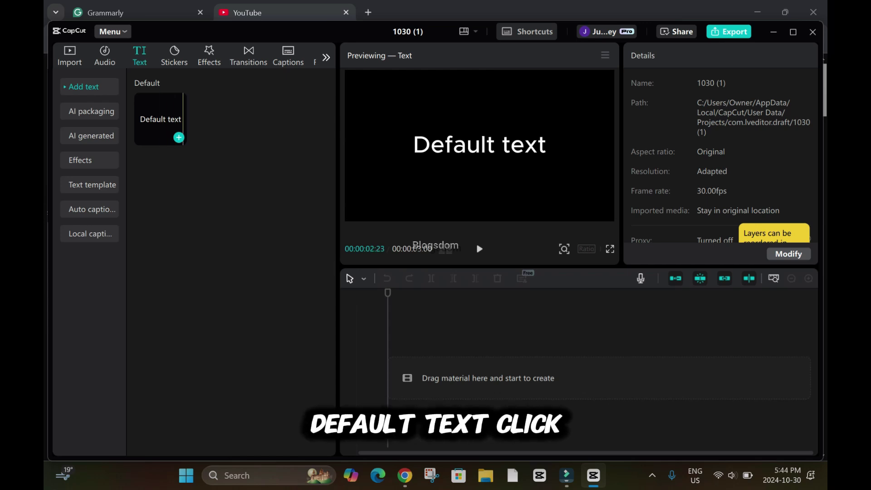
left_click(179, 137)
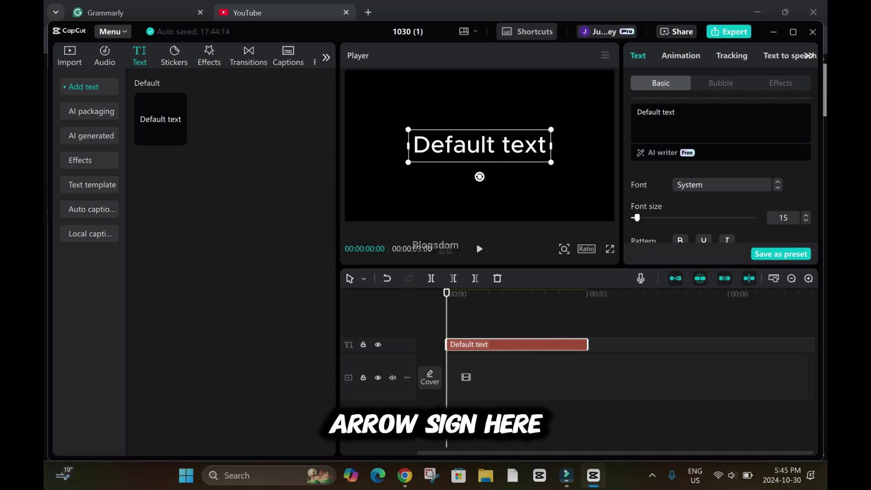
Start a custom voice for the text clip's text to speech and record the sample text with the headset microphone
left_click(809, 56)
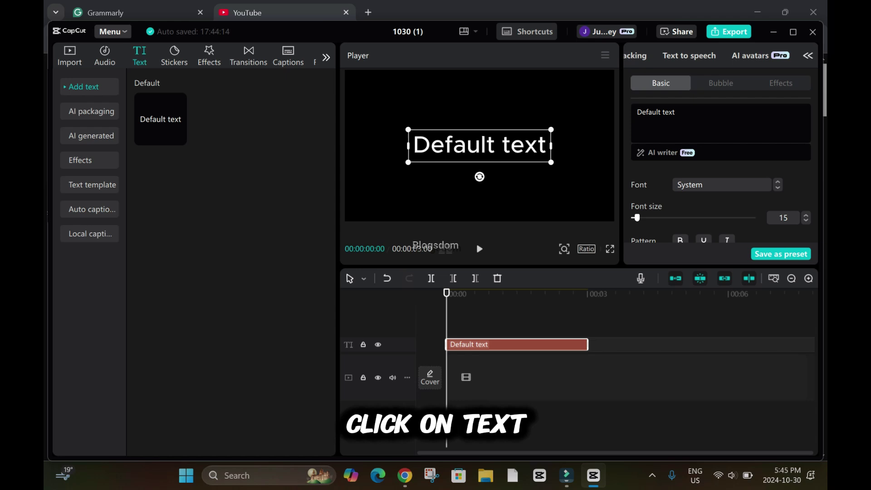
left_click(689, 55)
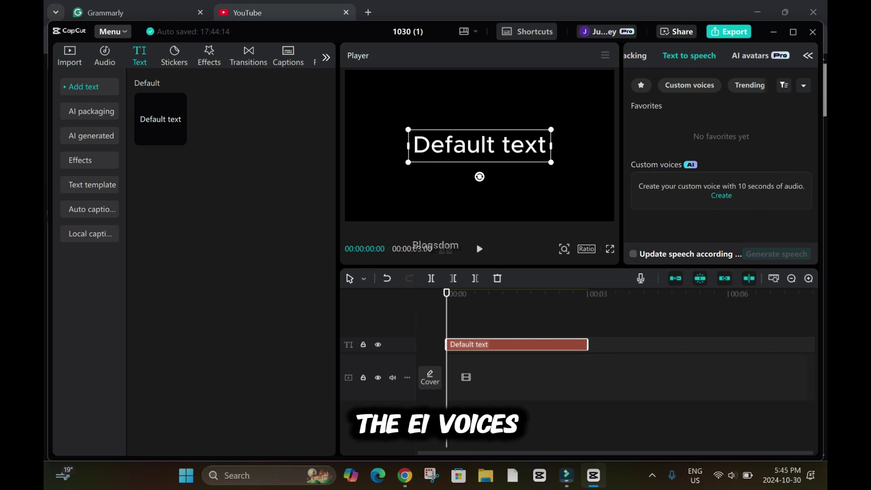
left_click(690, 84)
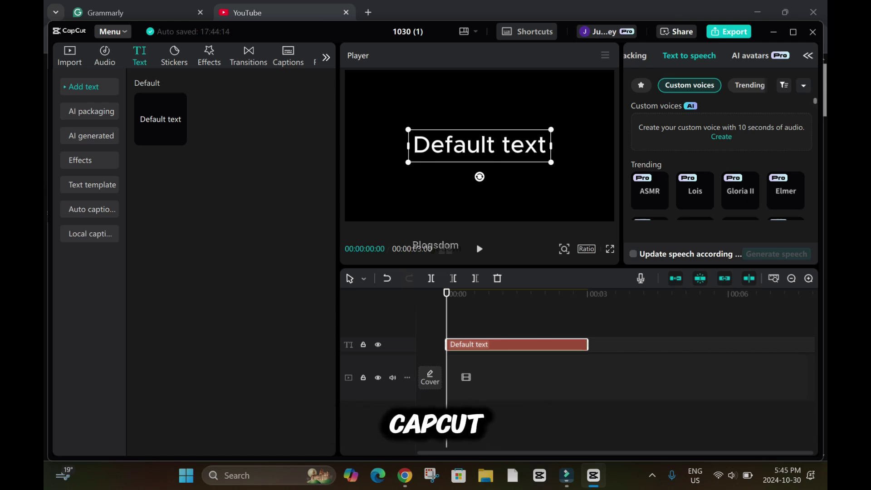
scroll(718, 159, "down", 3)
scroll(722, 154, "up", 3)
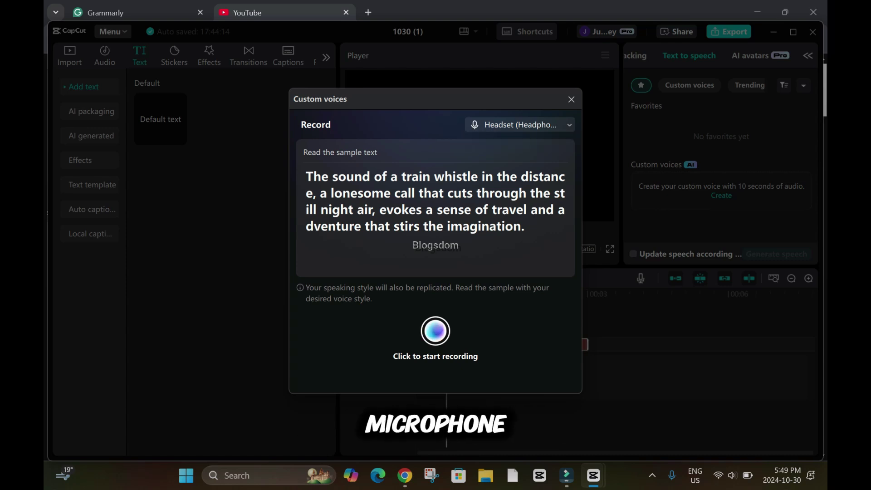
left_click(436, 331)
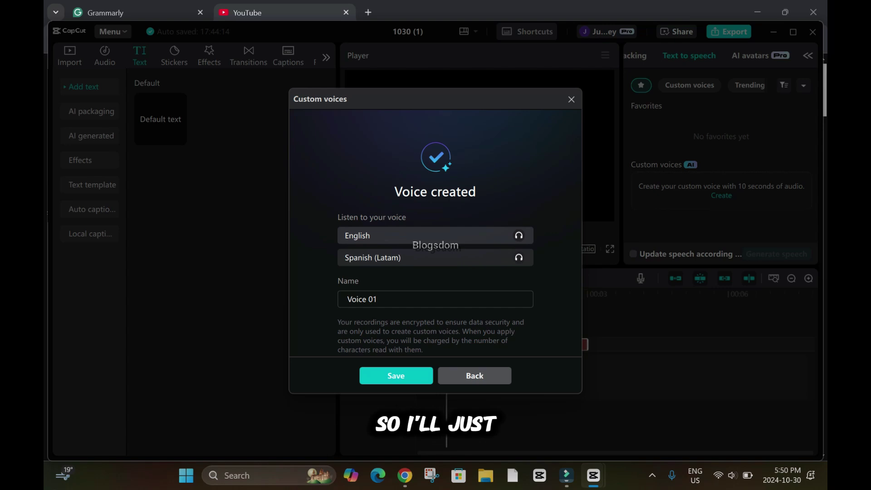
Name the newly created custom voice JMVocal and save it
triple_click(371, 299)
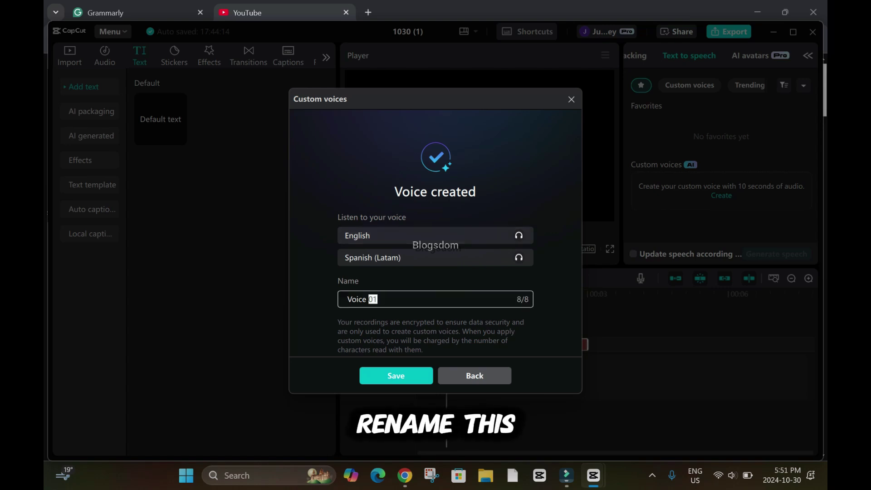
type("J")
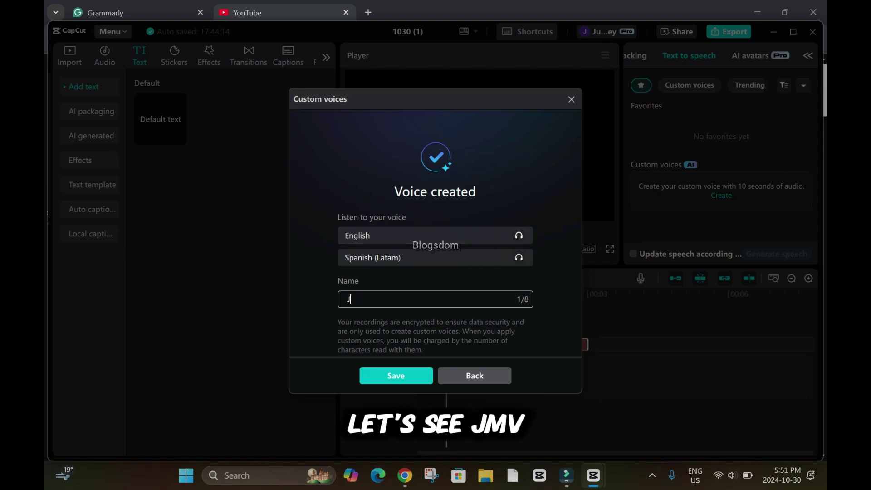
type("MV")
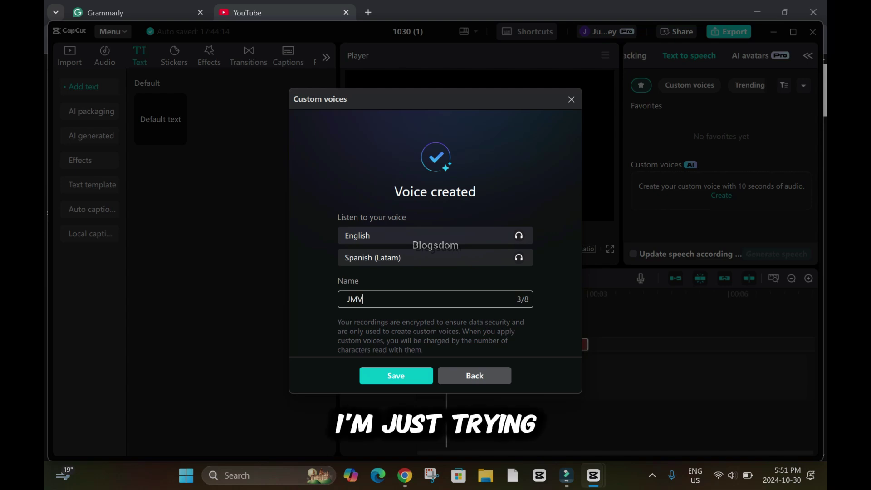
type("ocal")
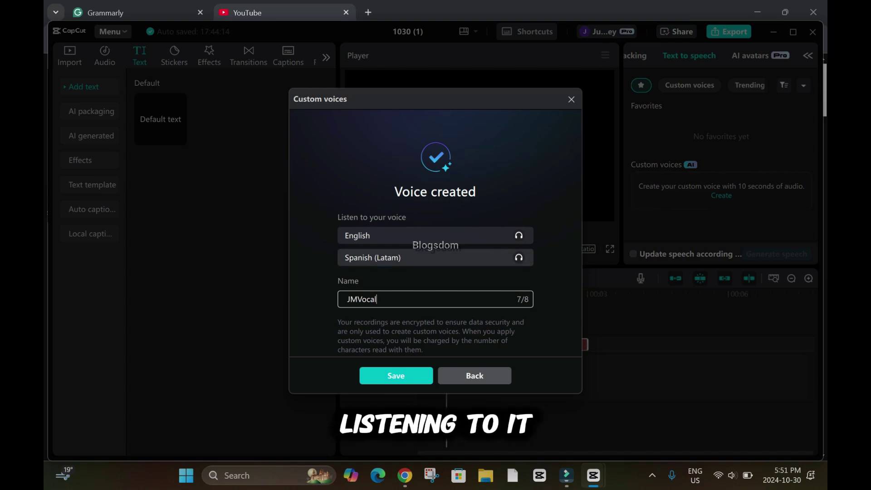
left_click(395, 375)
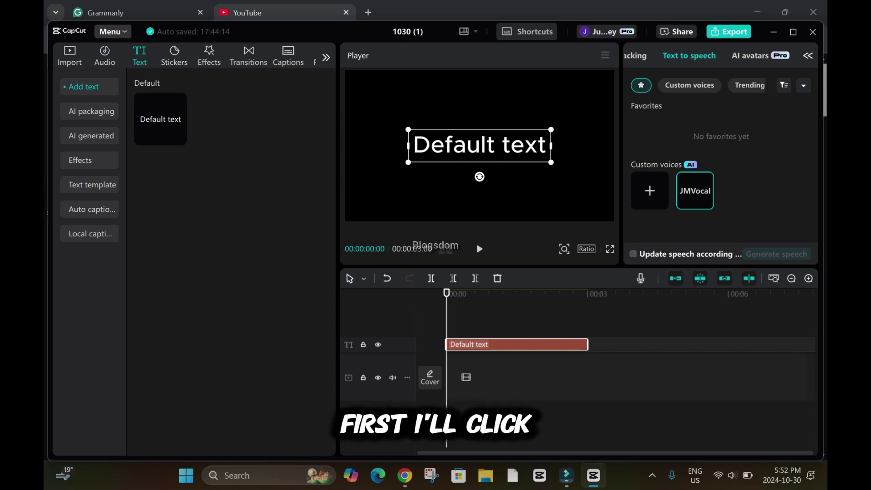
Generate speech for the default text with the JMVocal custom voice and play the result back
left_click(695, 190)
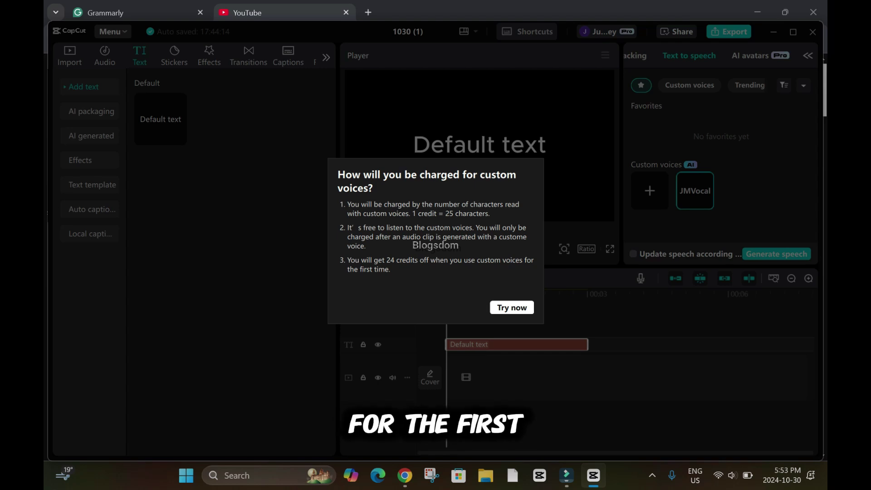
left_click(511, 307)
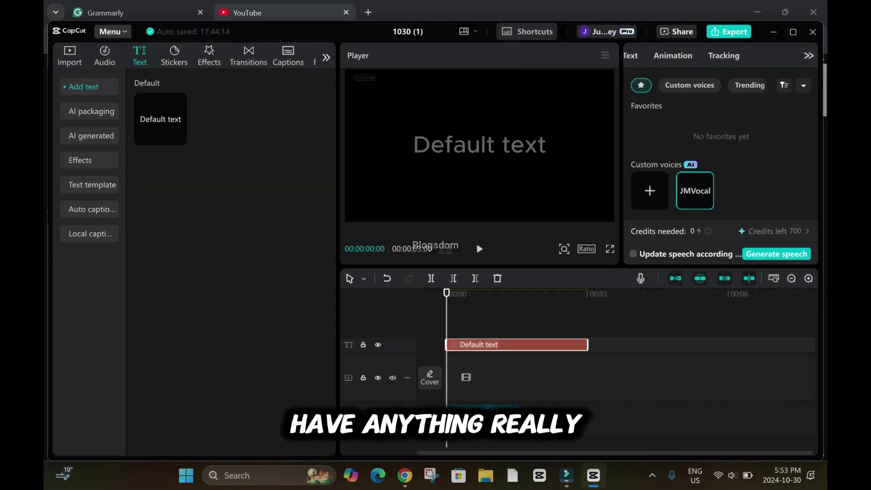
key("space")
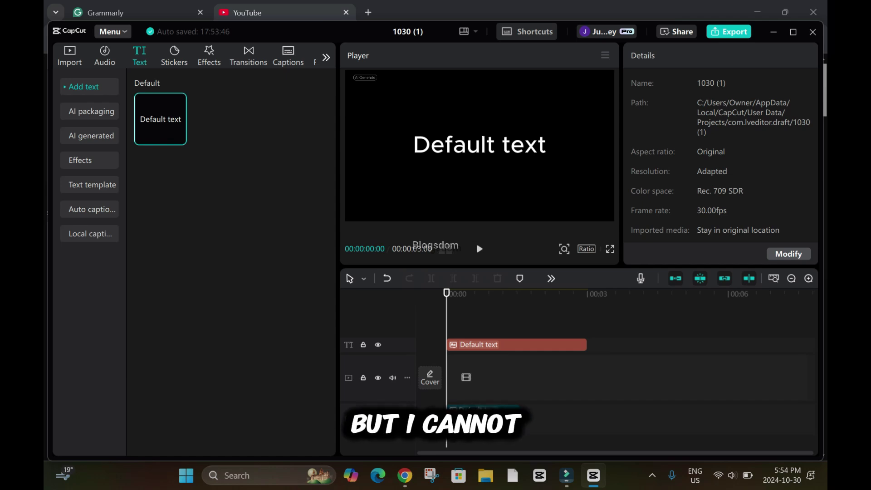
key("space")
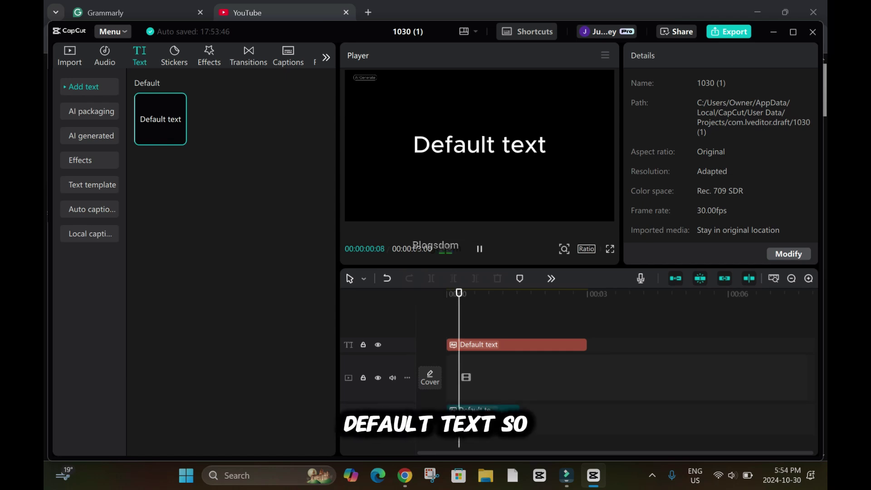
key("space")
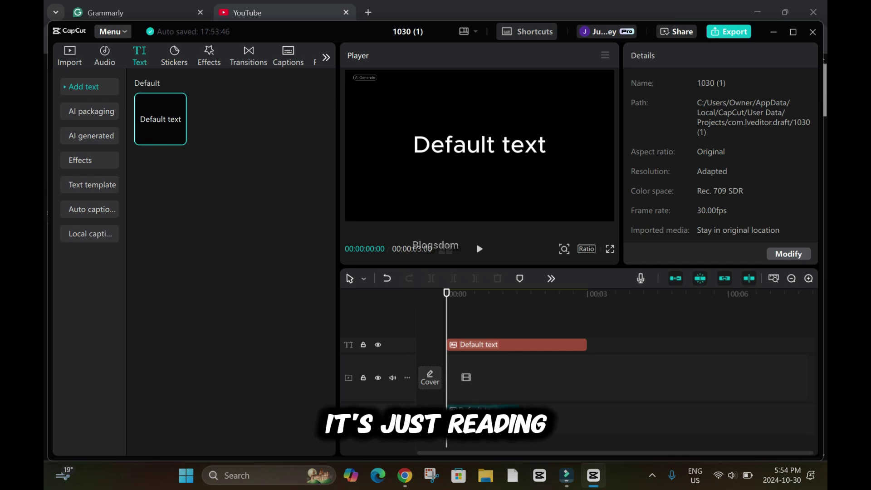
left_click(517, 345)
left_click(676, 112)
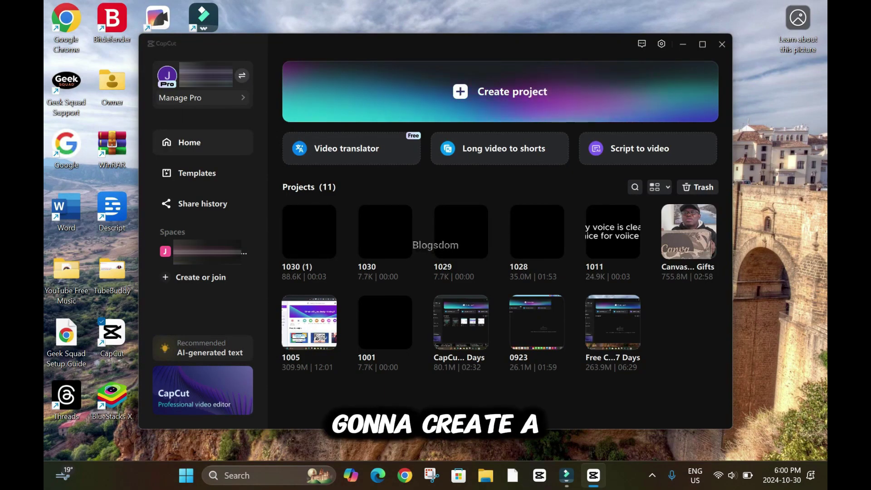
Create a new project and add a default text clip to its timeline
left_click(500, 91)
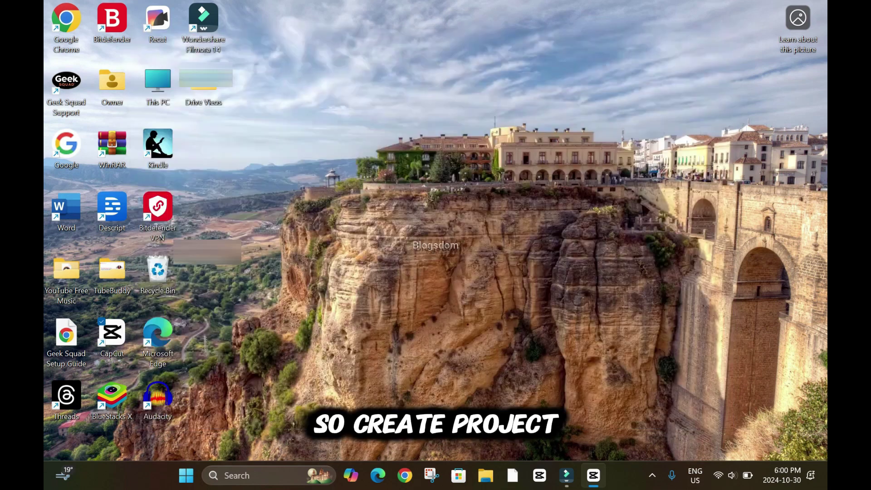
left_click(139, 56)
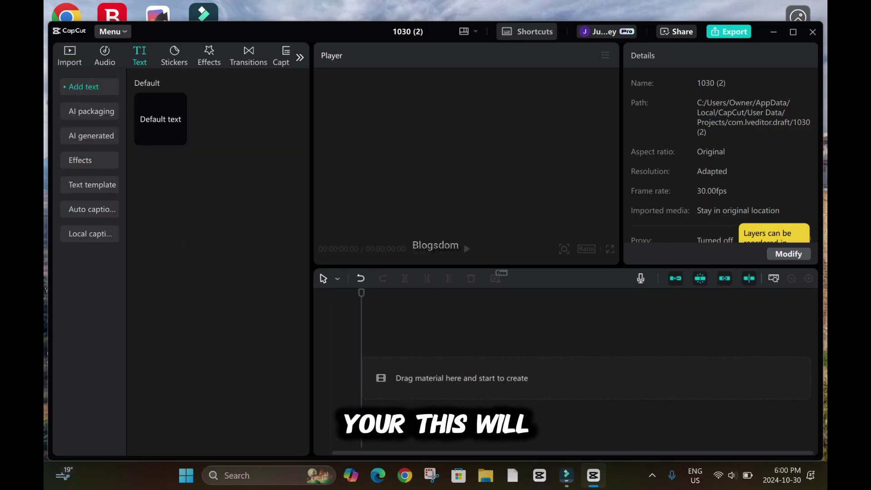
left_click(175, 134)
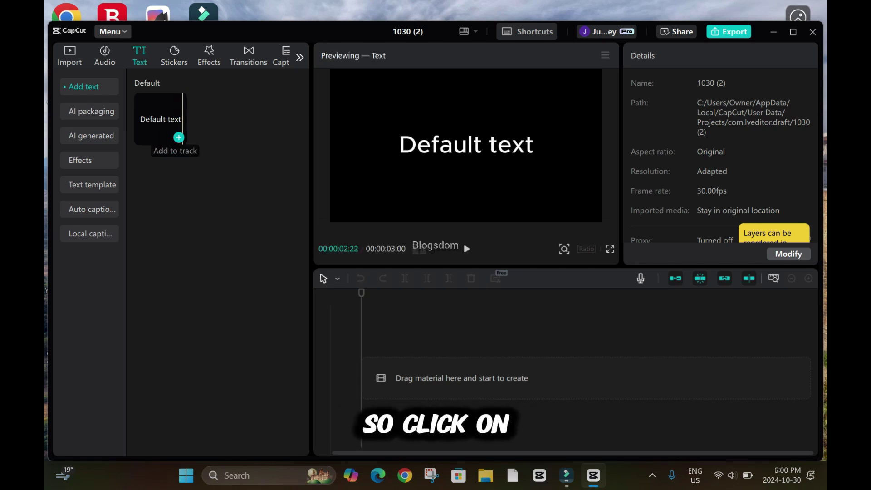
left_click(179, 137)
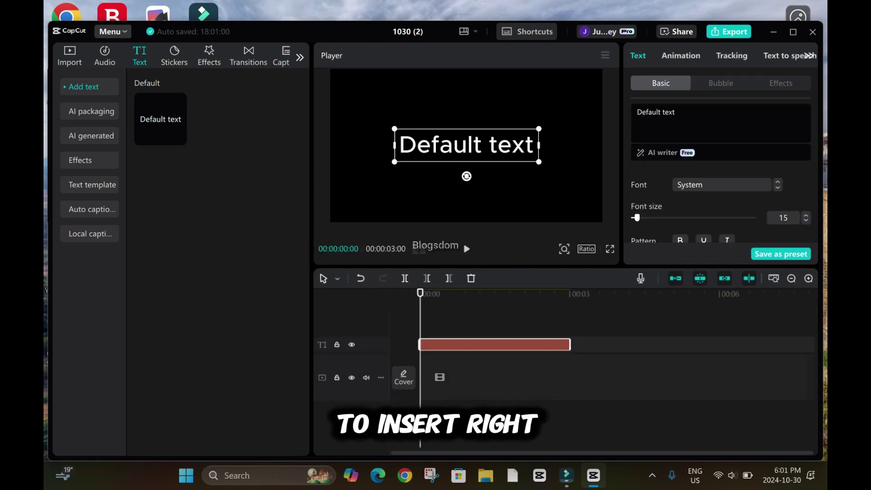
Replace the default text with the pasted script beginning "My Avatar for the introduction to a YouTube video."
left_click_drag(533, 145, 400, 145)
key("ctrl+v")
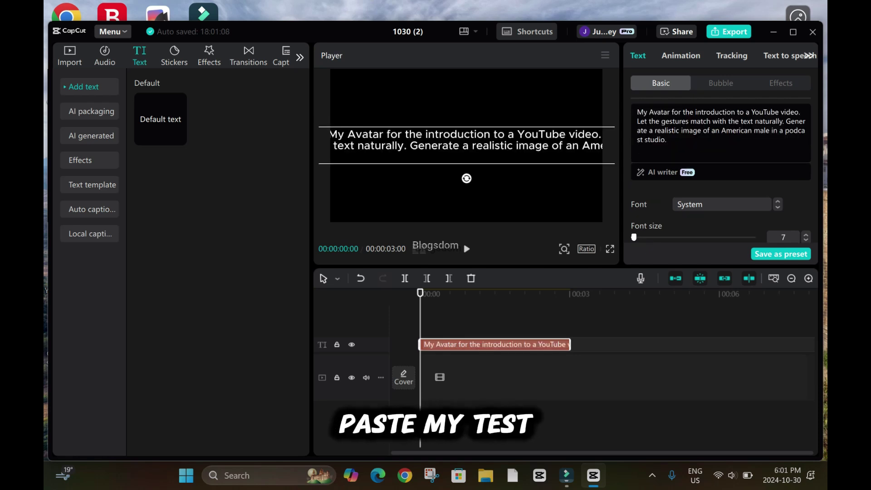
scroll(722, 172, "down", 1)
Generate speech for the avatar script with the JMVocal custom voice, accept the credit charge, and play the audio
left_click(790, 56)
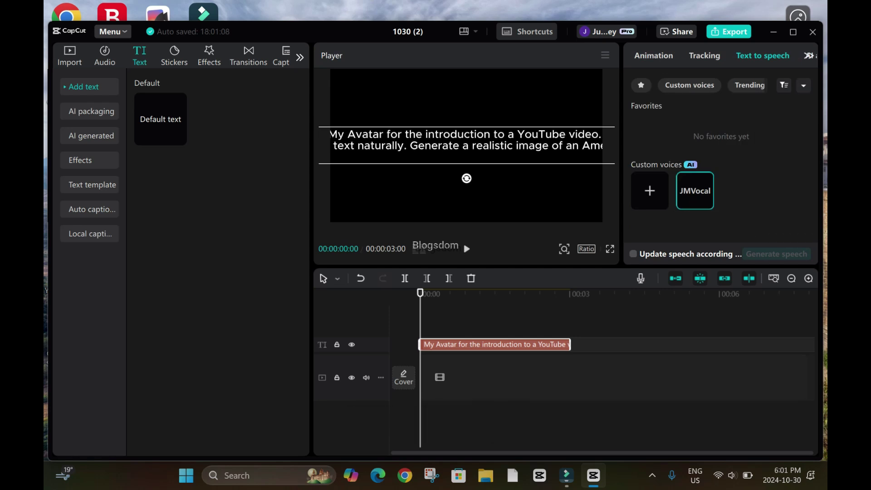
left_click(695, 191)
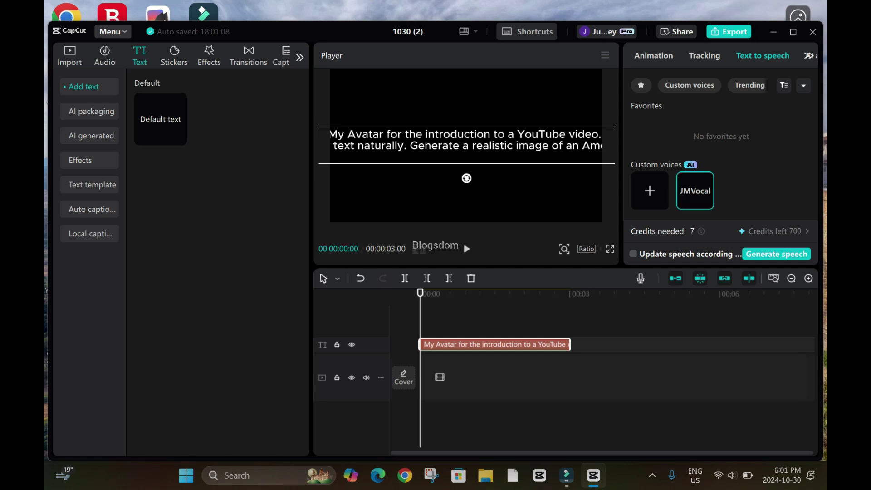
left_click(776, 254)
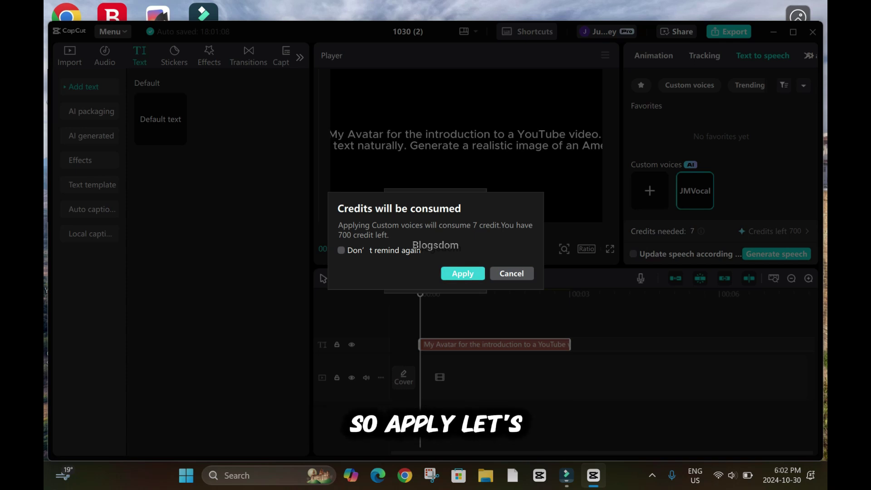
left_click(463, 273)
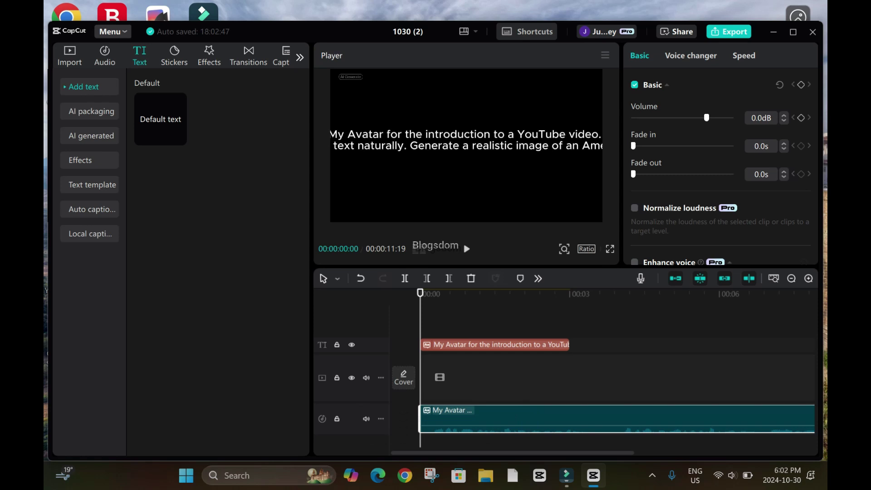
key("space")
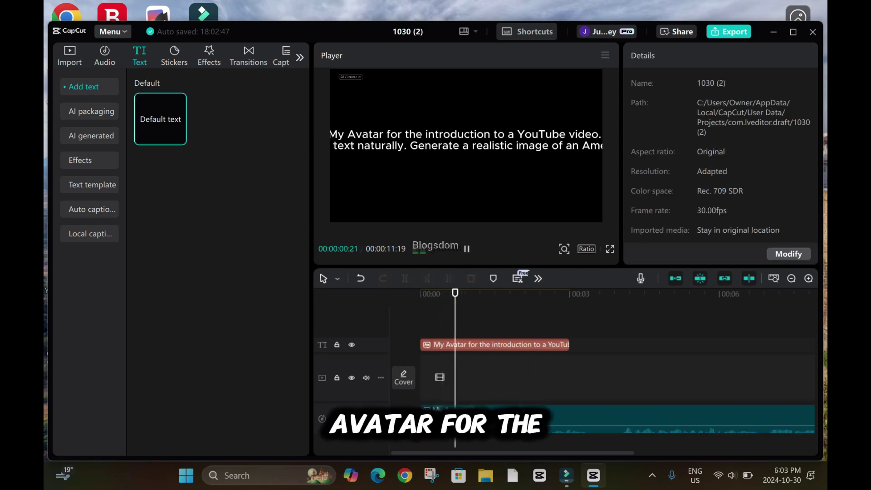